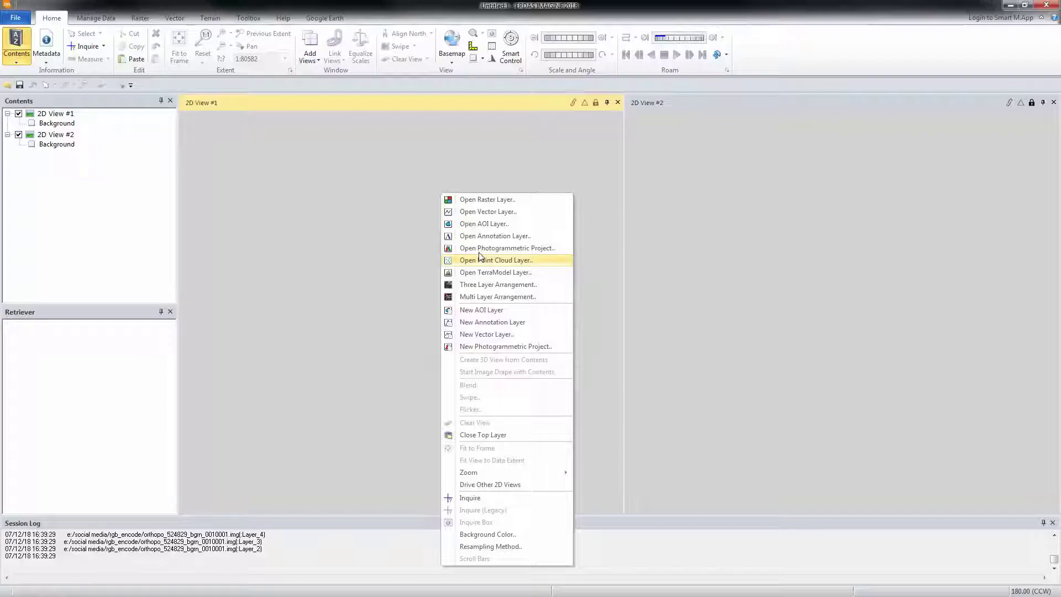
Step: Load the .las point cloud into 2D View #1
click(479, 258)
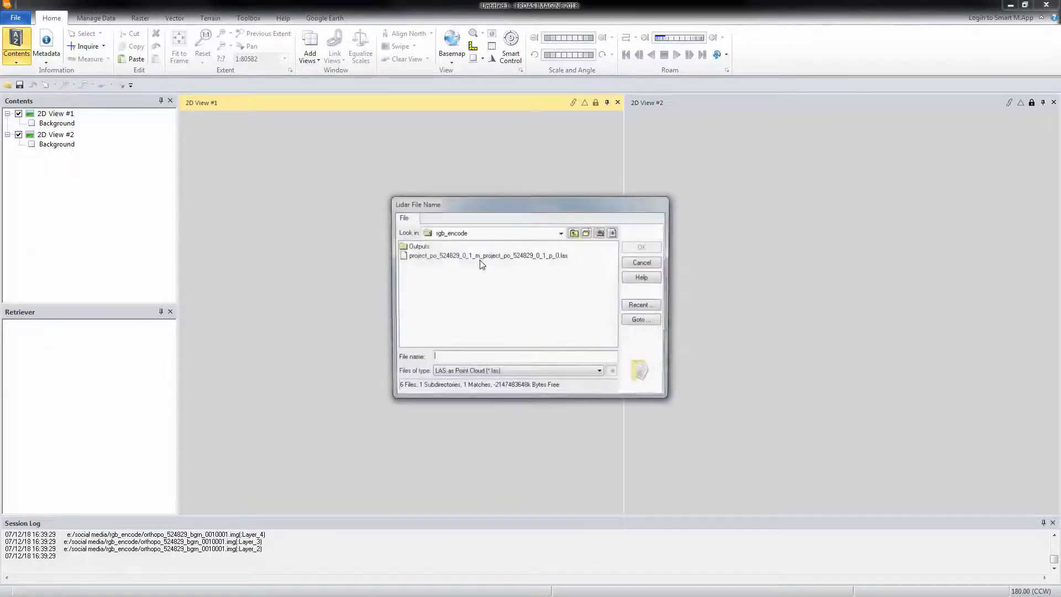
click(529, 256)
click(643, 246)
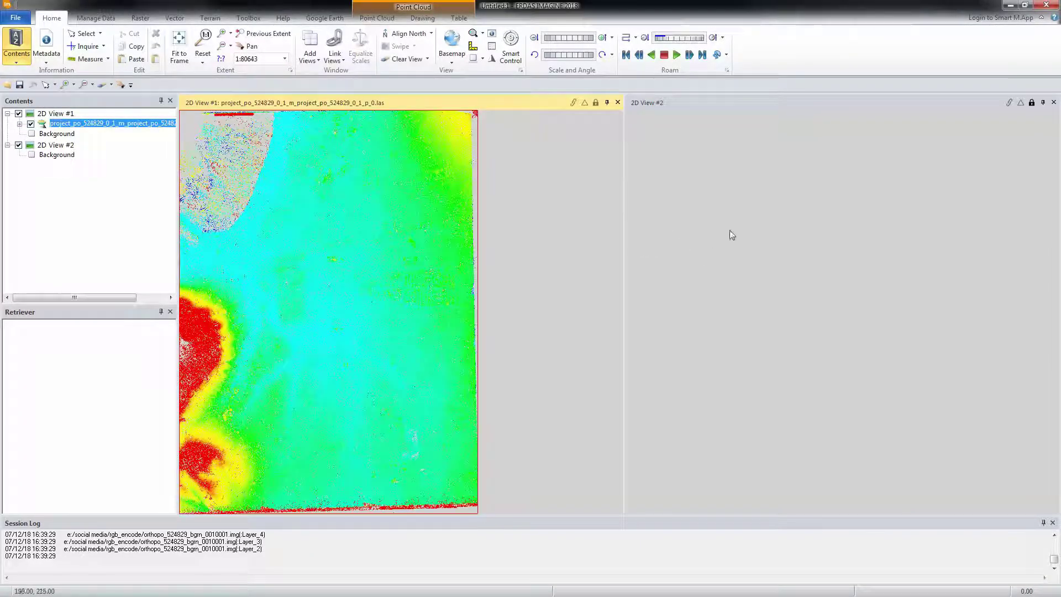
Step: Open orthopo_524829_bgrn_0010001.img as a raster layer in 2D View #2, then select the point cloud layer
right_click(734, 222)
click(784, 226)
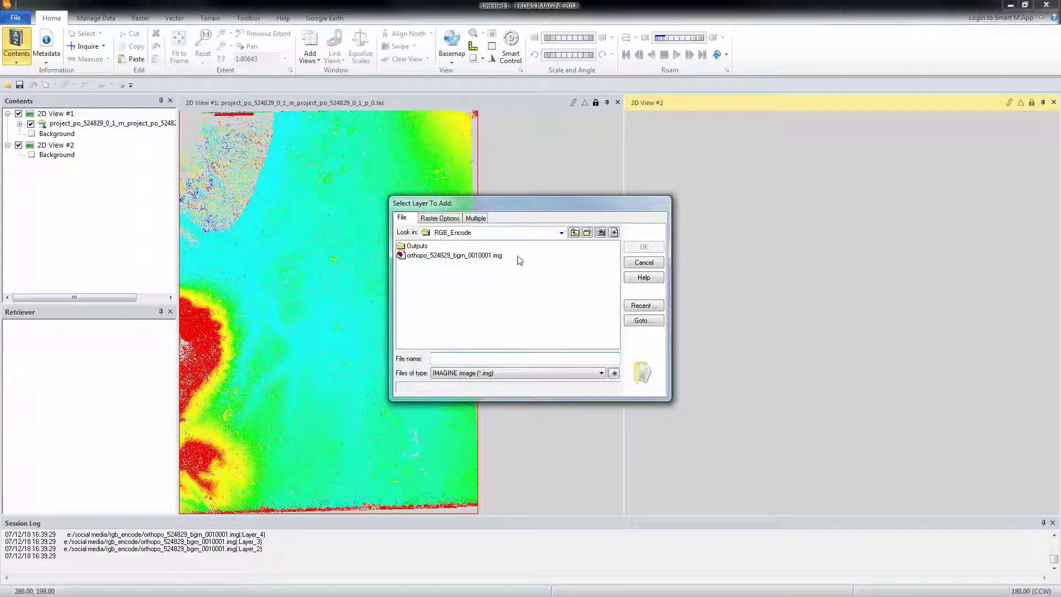
click(520, 255)
click(641, 247)
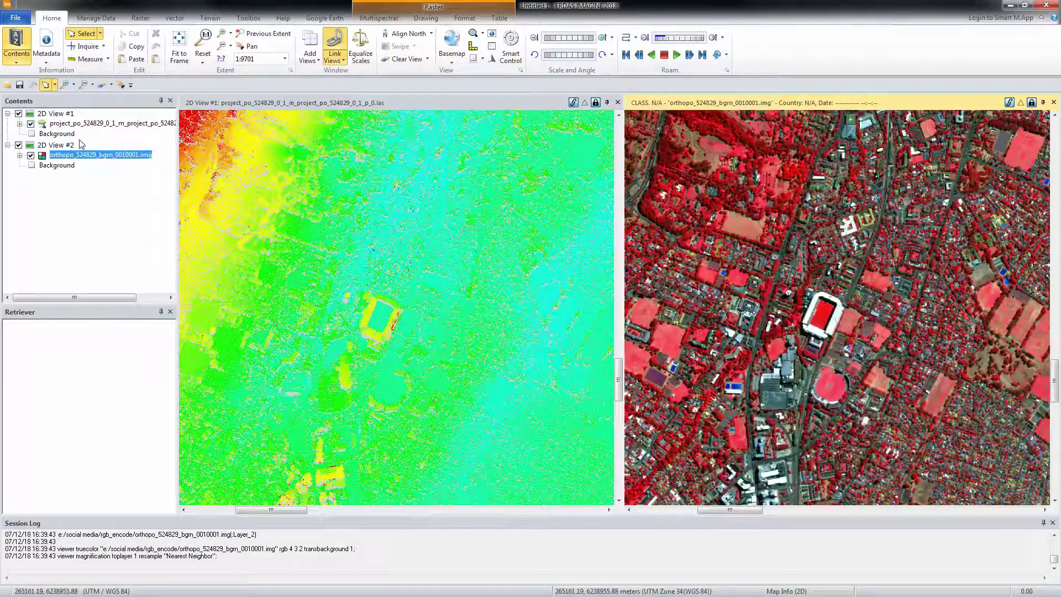
click(75, 125)
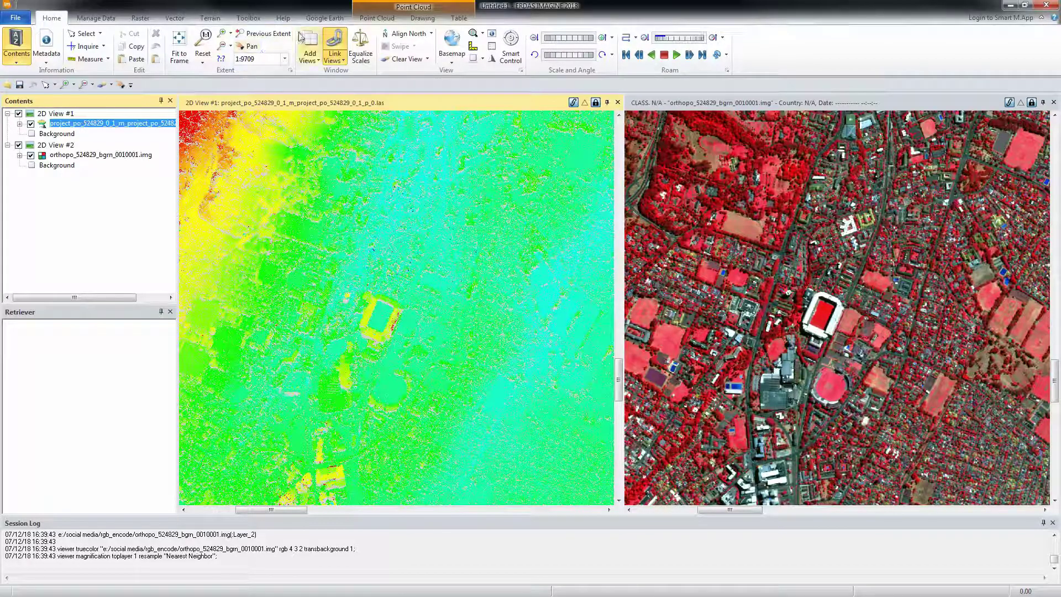
Step: On the Point Cloud tab, leave Color by on Elevation and bring up the Tools menu
click(385, 18)
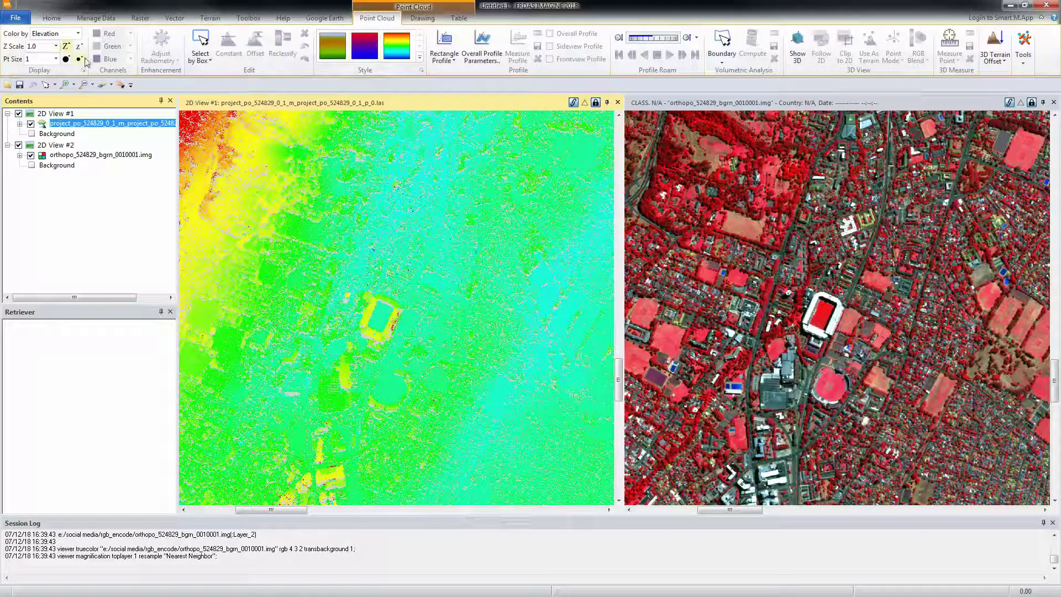
click(81, 35)
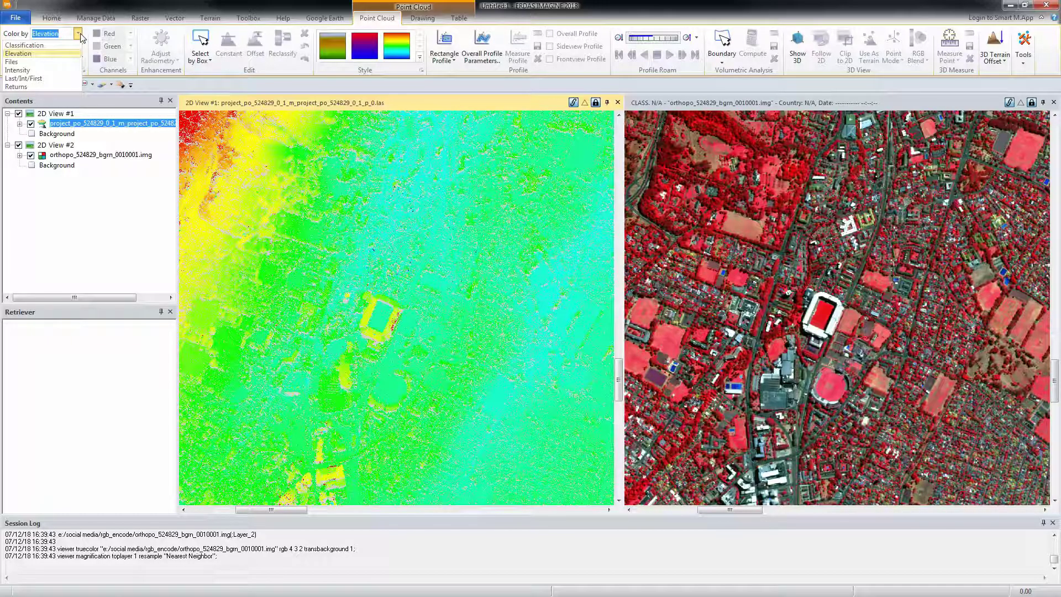
click(70, 34)
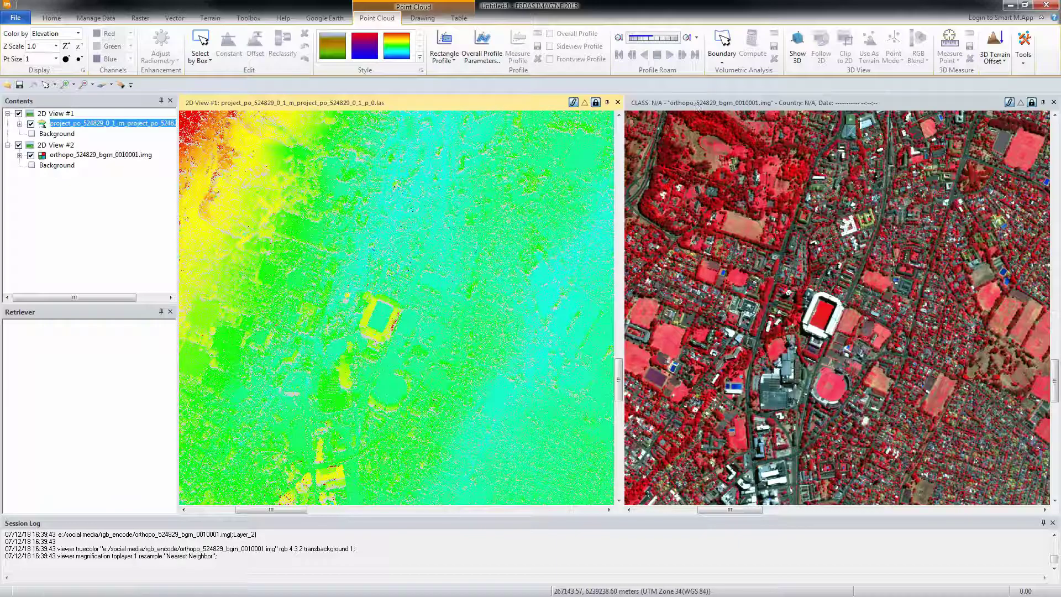
click(1023, 49)
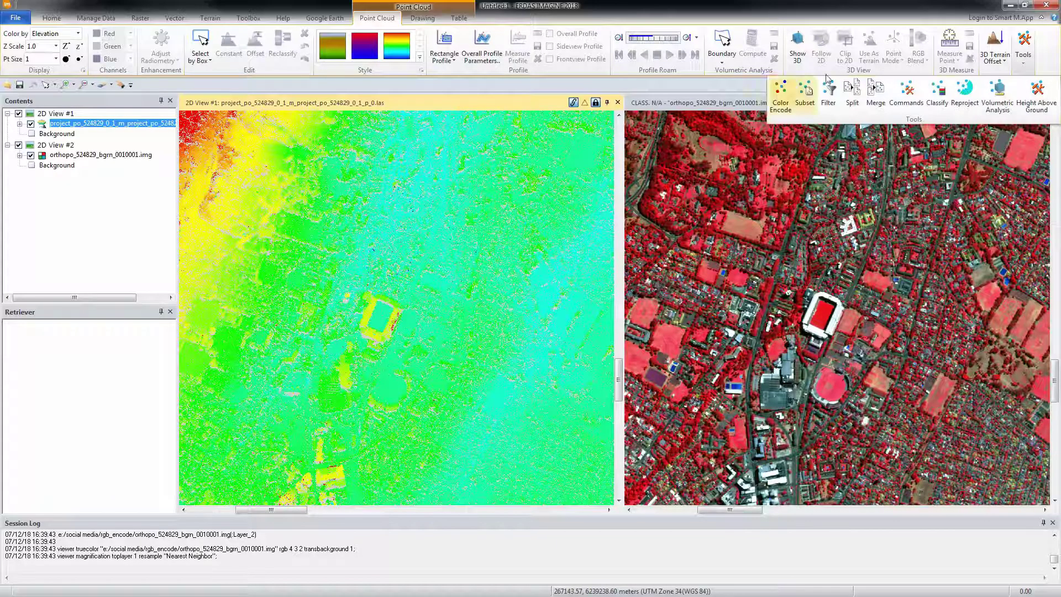
Step: Open Color Encode and set project_po_524829_0_1_m_project_po_524829_0_1_p_0.las as its input file
click(781, 99)
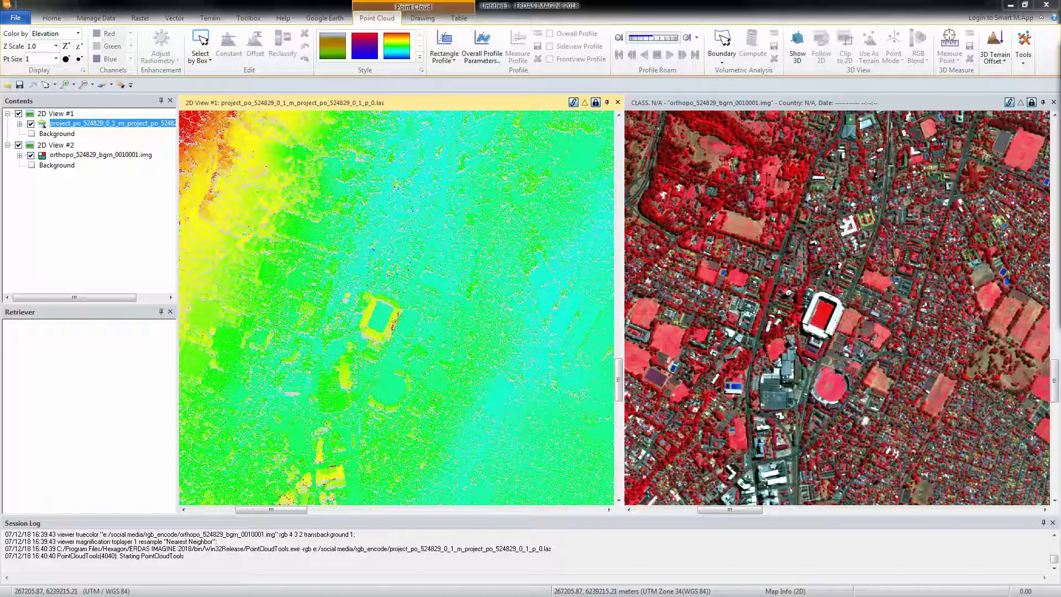
drag(1047, 44, 654, 155)
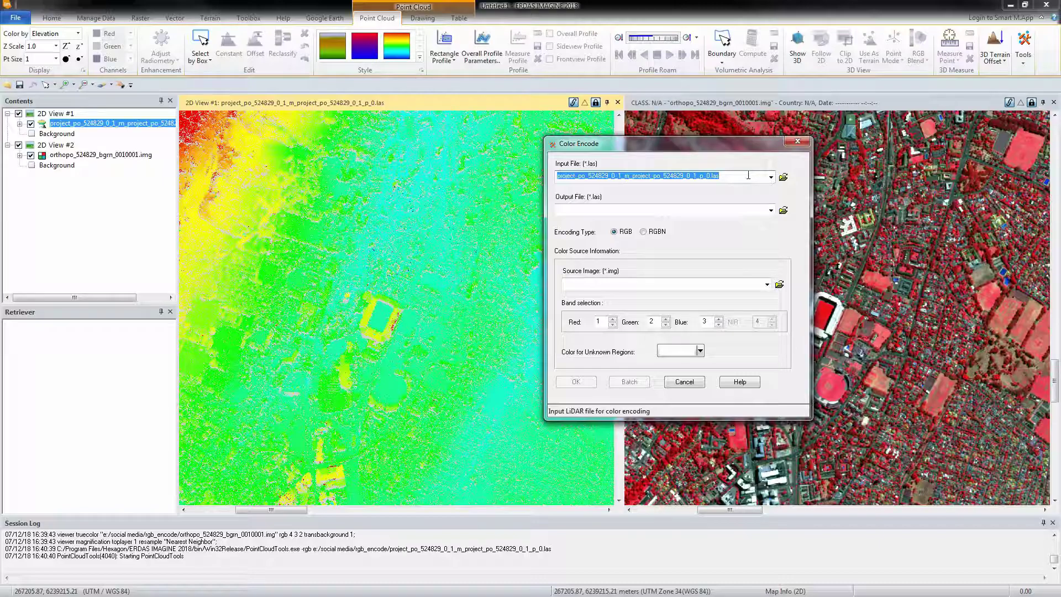
click(783, 176)
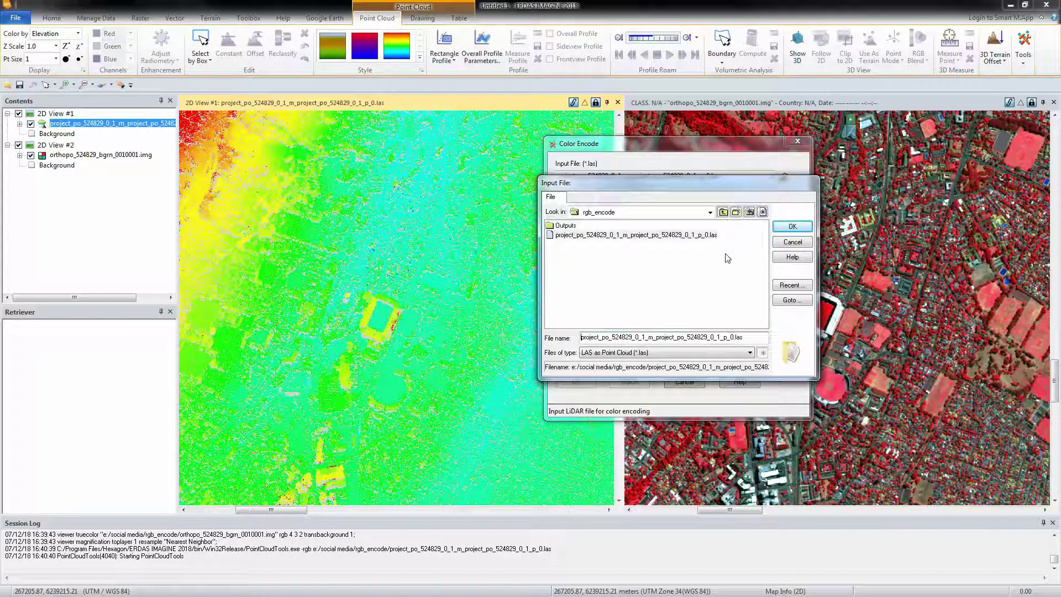
click(748, 354)
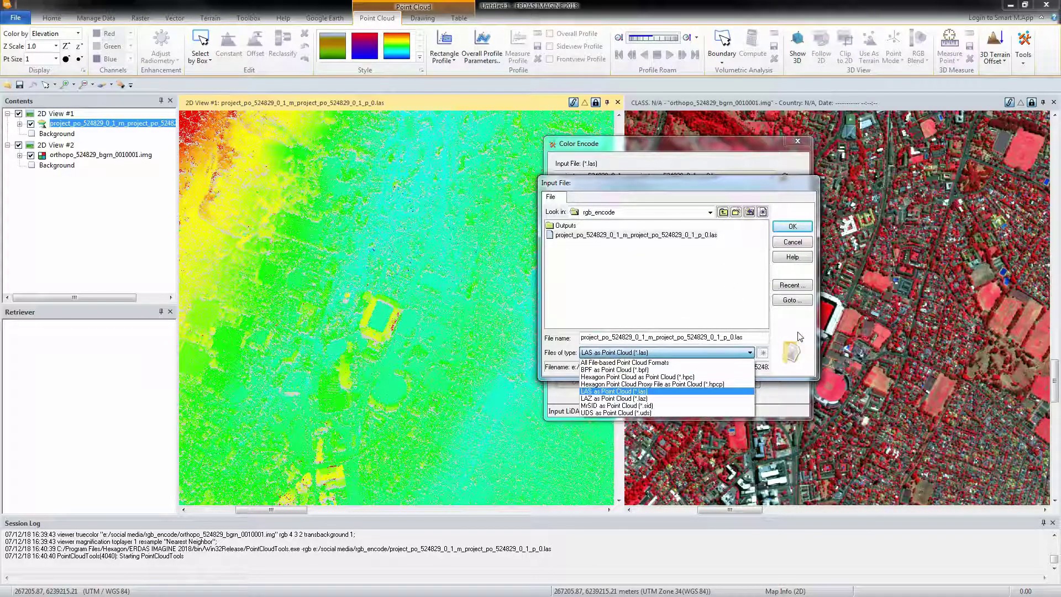
click(670, 247)
click(686, 235)
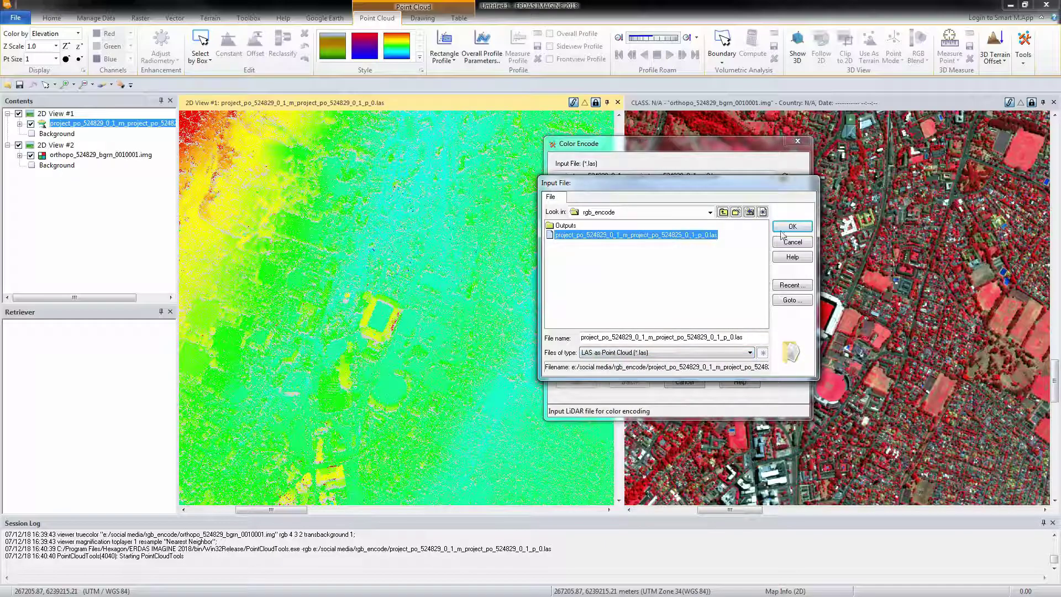
click(789, 227)
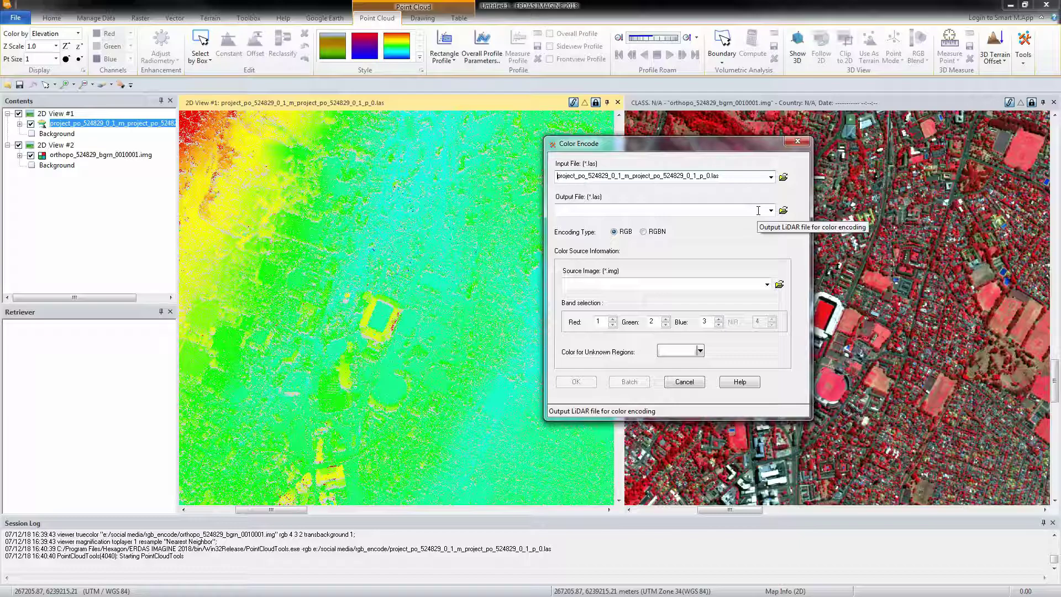
Step: Name the output file project_pn_524829_rgb_02.las and keep the encoding type as RGB
click(783, 210)
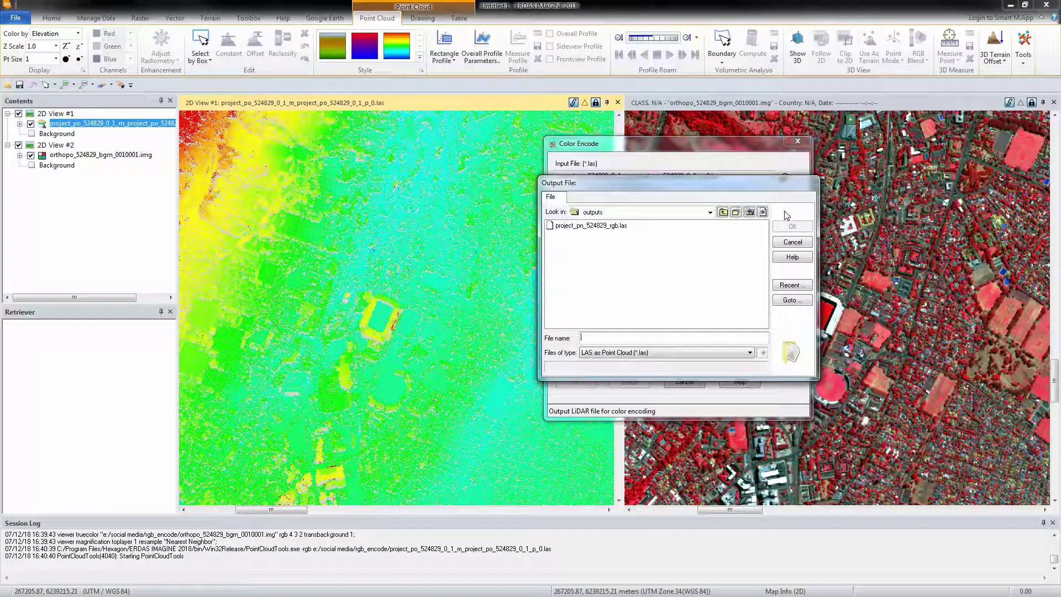
text(project_pn_524829_rgb_02.las)
click(792, 227)
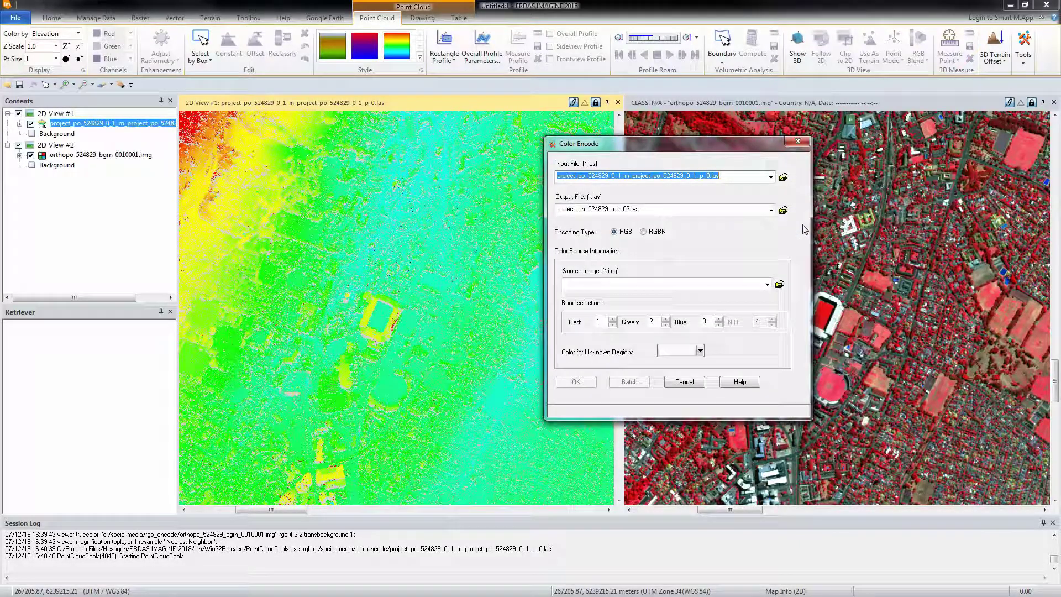
click(643, 232)
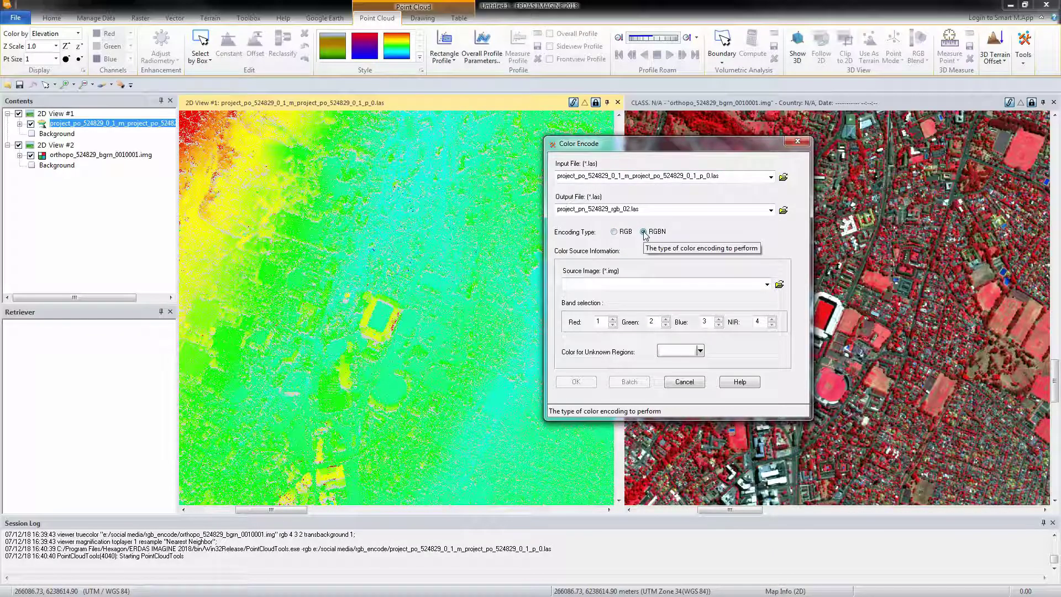
click(616, 232)
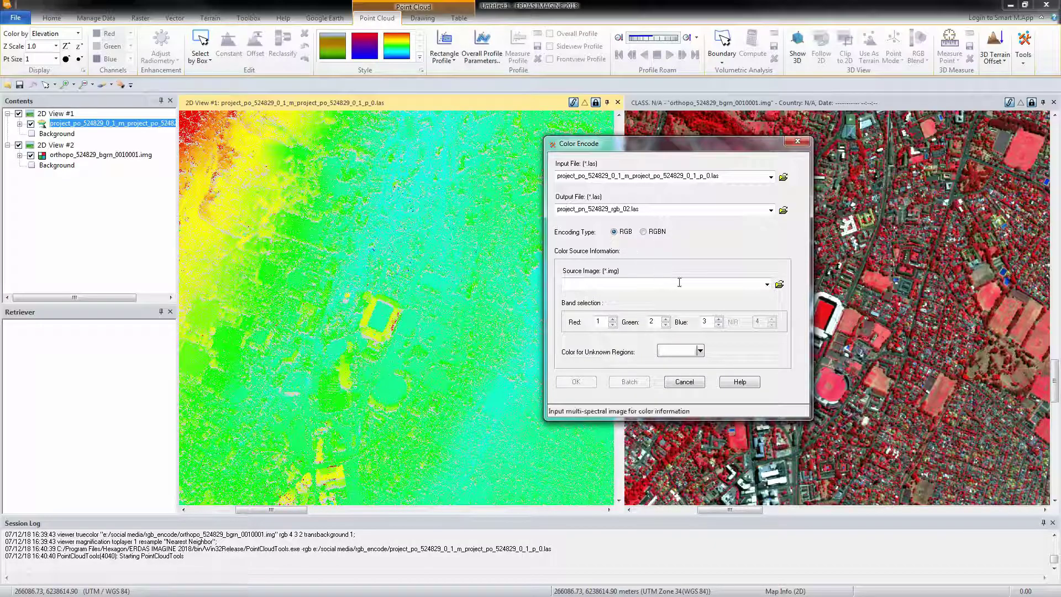
Step: Use orthopo_524829_bgrn_0010001.img as the colour source with bands Red 1, Green 2, Blue 3
click(779, 285)
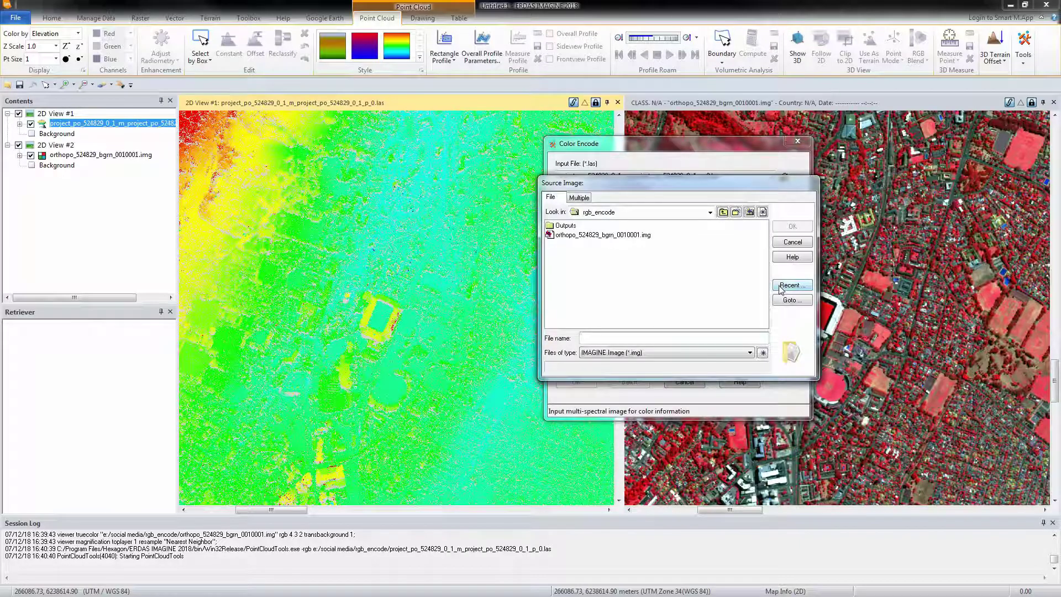
click(635, 237)
click(778, 227)
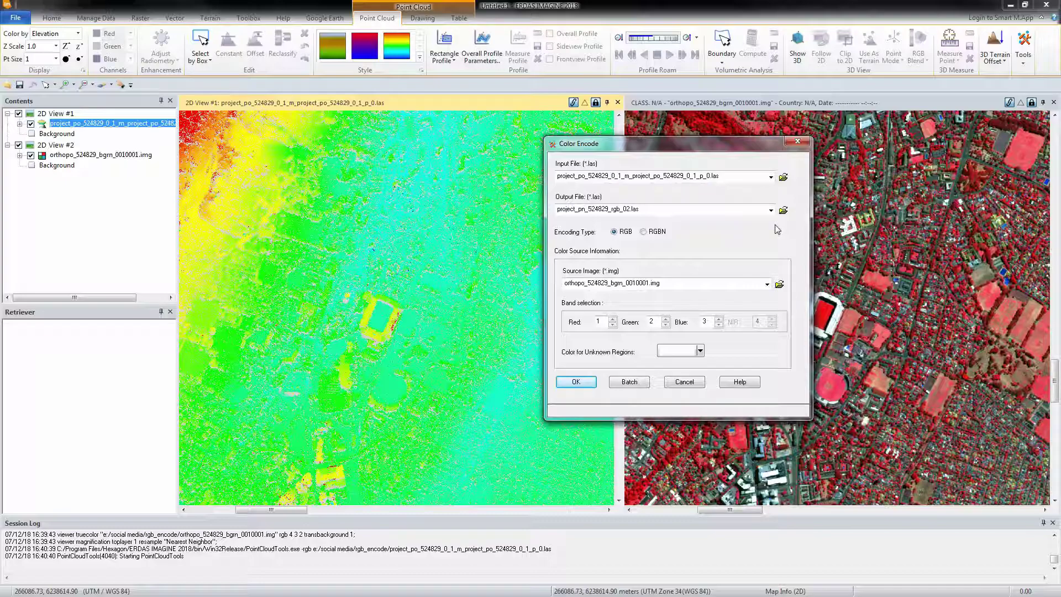
click(613, 319)
click(718, 325)
click(613, 325)
click(612, 325)
click(719, 319)
click(718, 320)
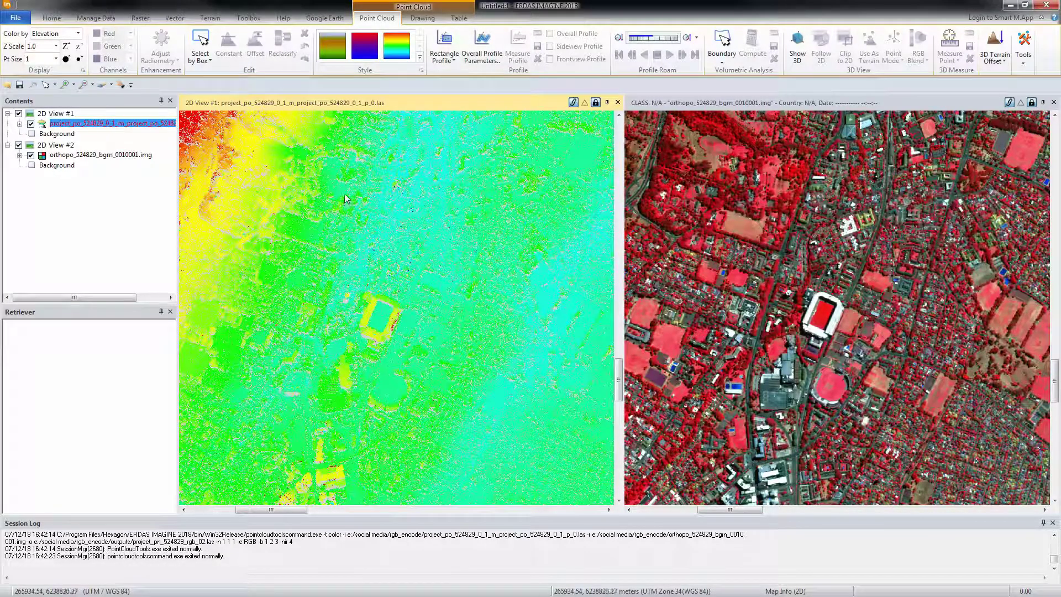
Step: Add project_pn_524829_rgb.las from the Outputs folder as a point cloud layer in 2D View #1
right_click(347, 197)
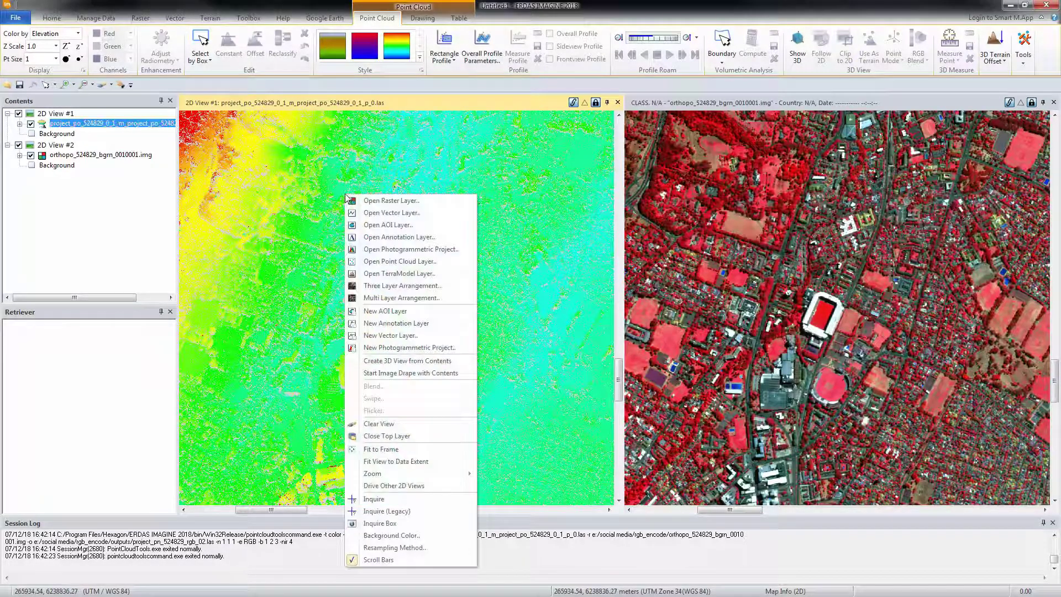
click(398, 261)
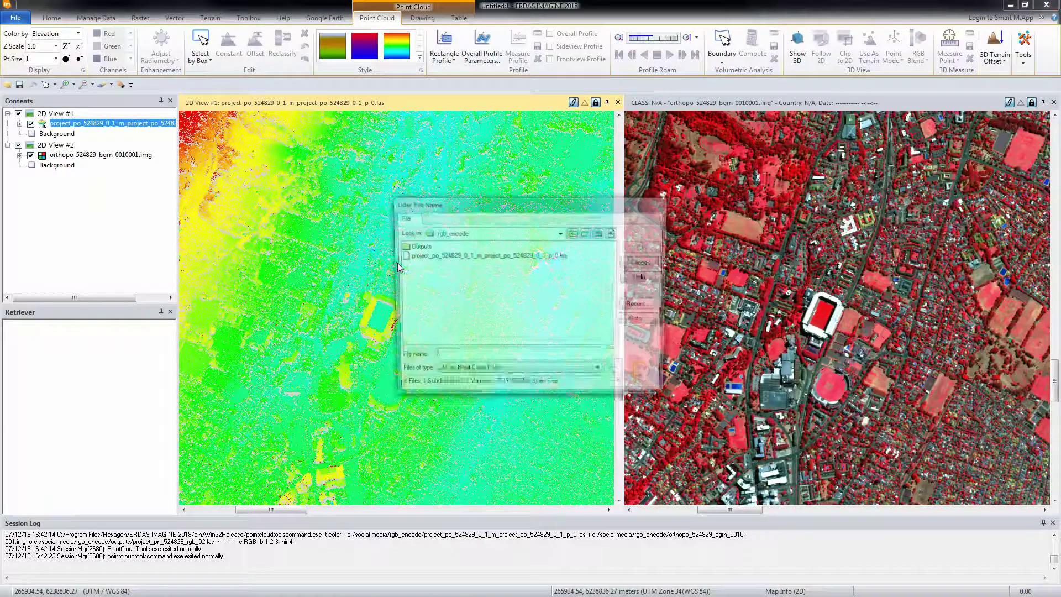
double_click(414, 246)
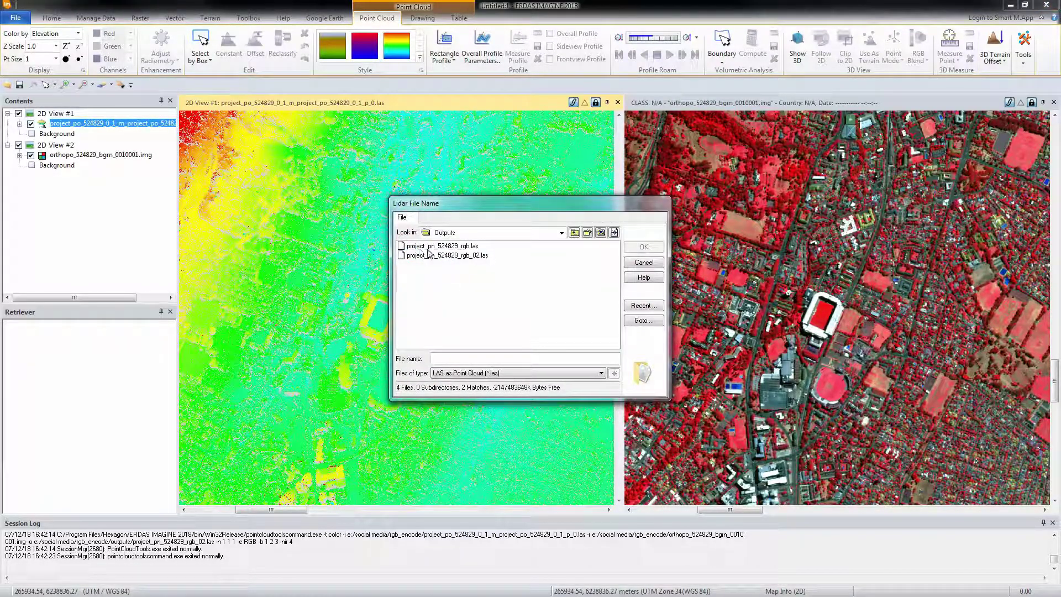
click(432, 246)
click(643, 246)
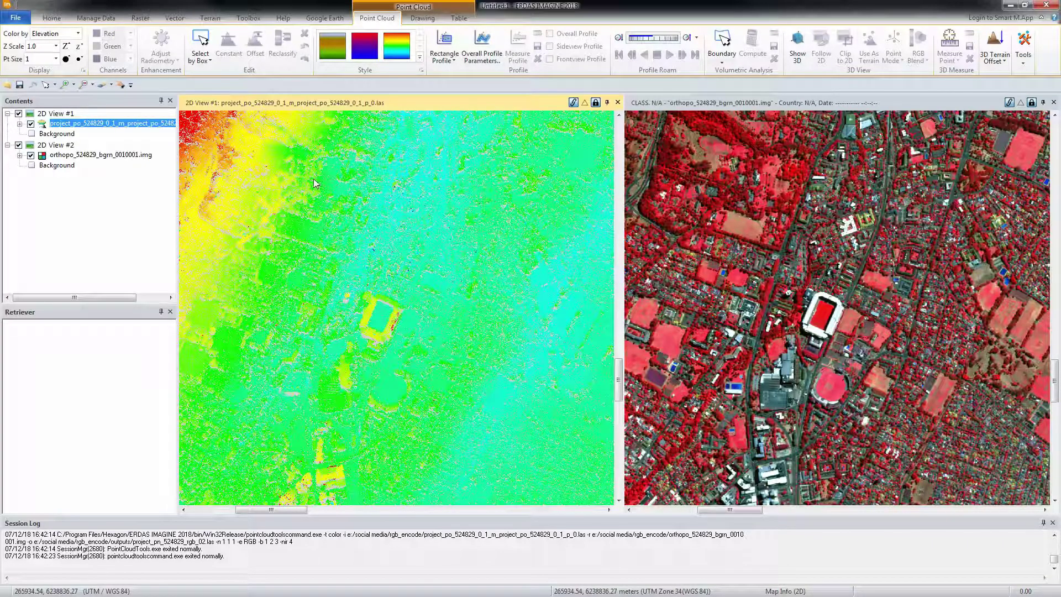
click(740, 191)
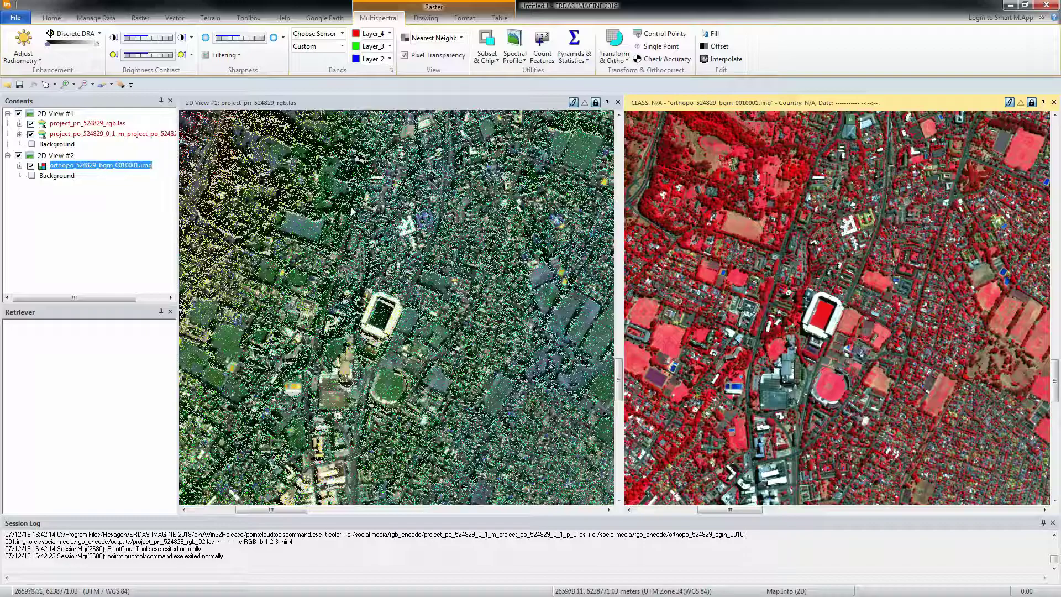
Step: Hide the original .las layer and show the orthophoto with Layer_1, Layer_2, Layer_3 as red, green, blue
click(31, 134)
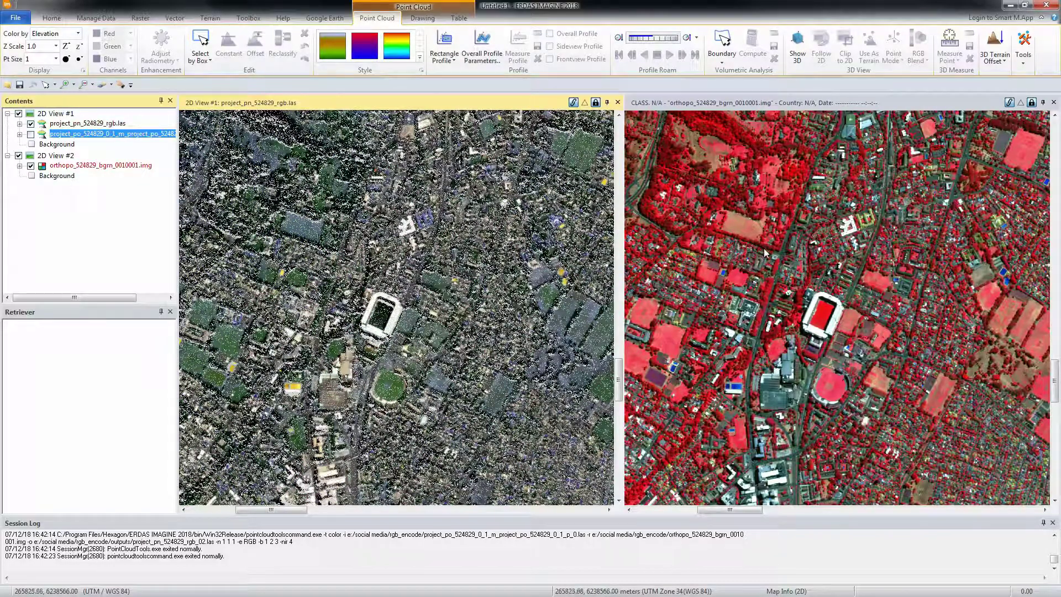
right_click(764, 220)
click(729, 206)
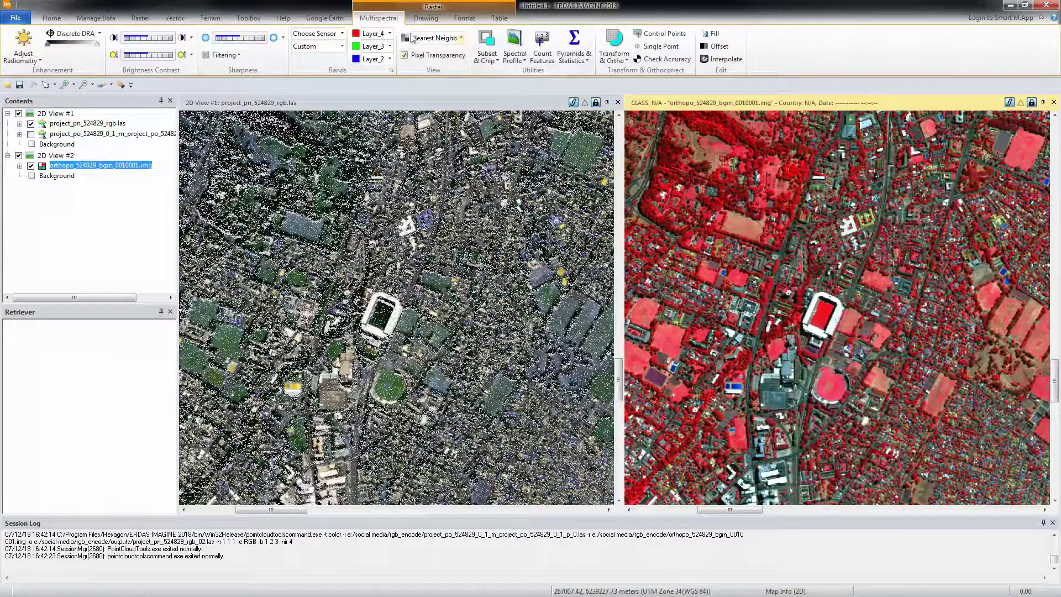
click(390, 33)
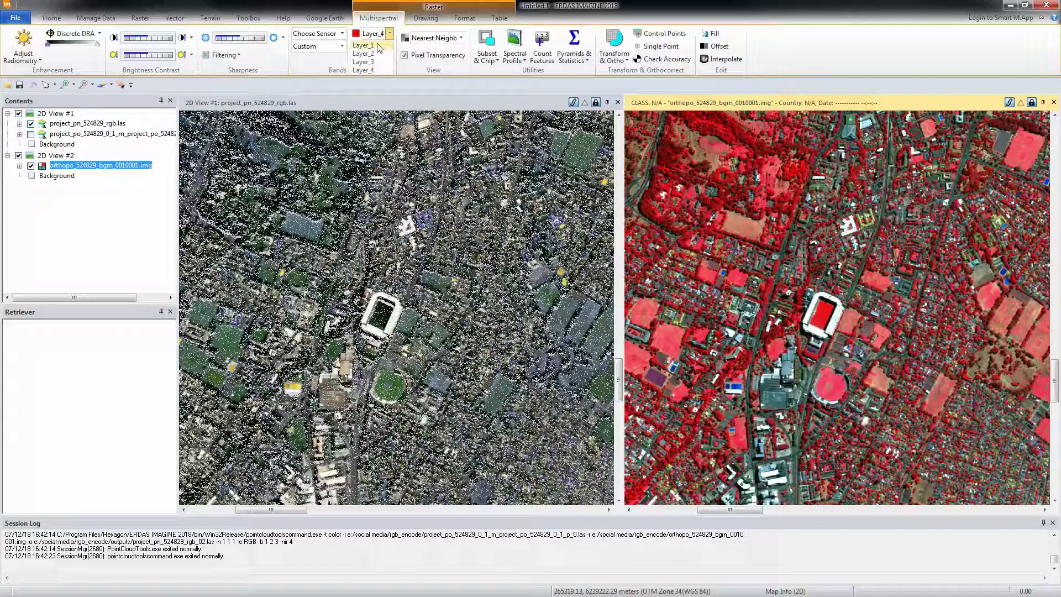
click(364, 44)
click(389, 46)
click(363, 66)
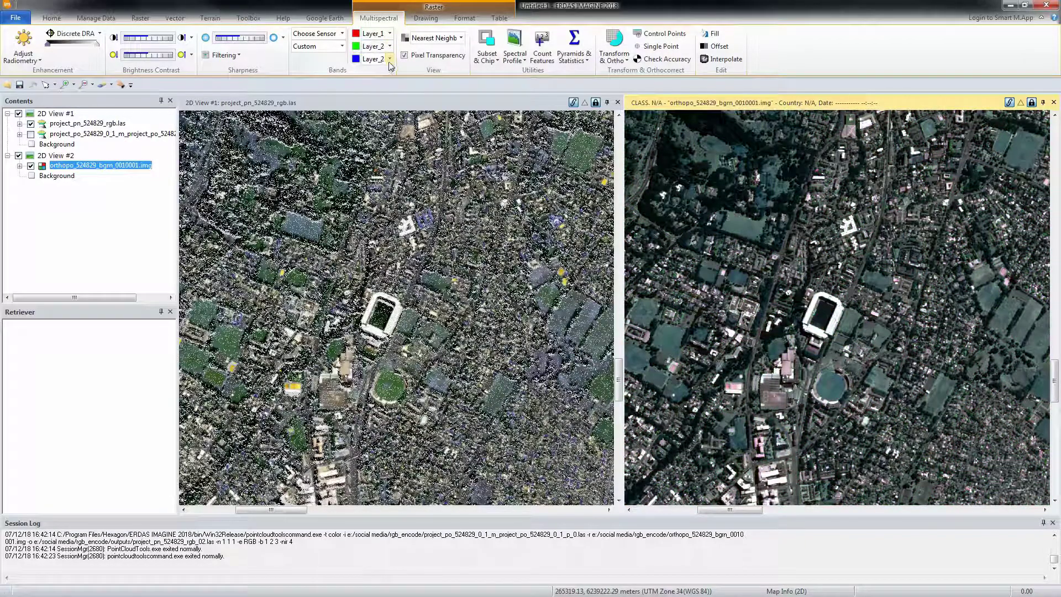
click(390, 59)
click(368, 87)
Step: Select the RGB point cloud layer and set its point size to 3
click(376, 102)
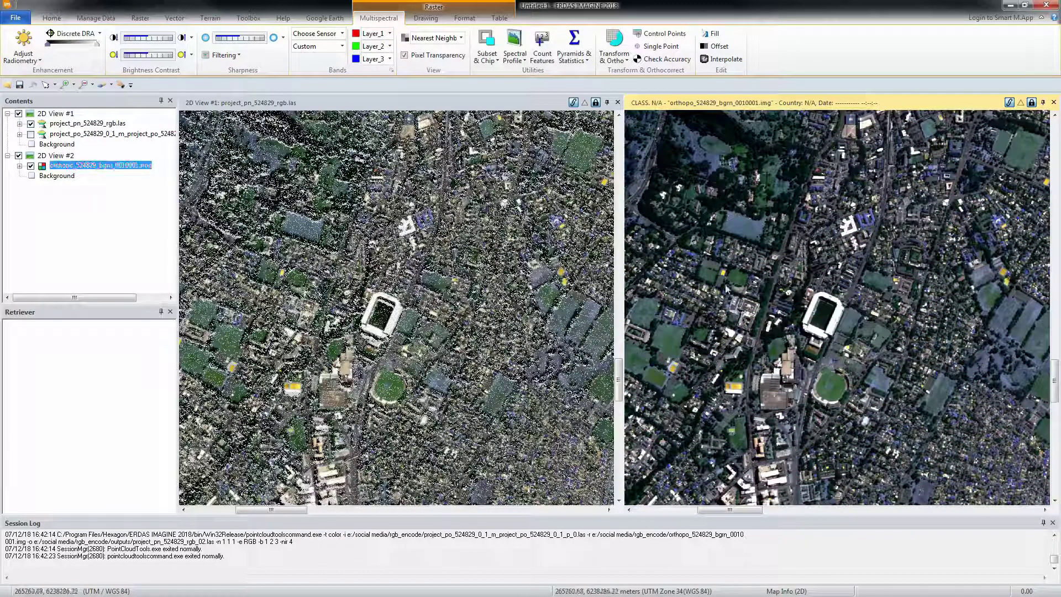
scroll(366, 310, down, 2)
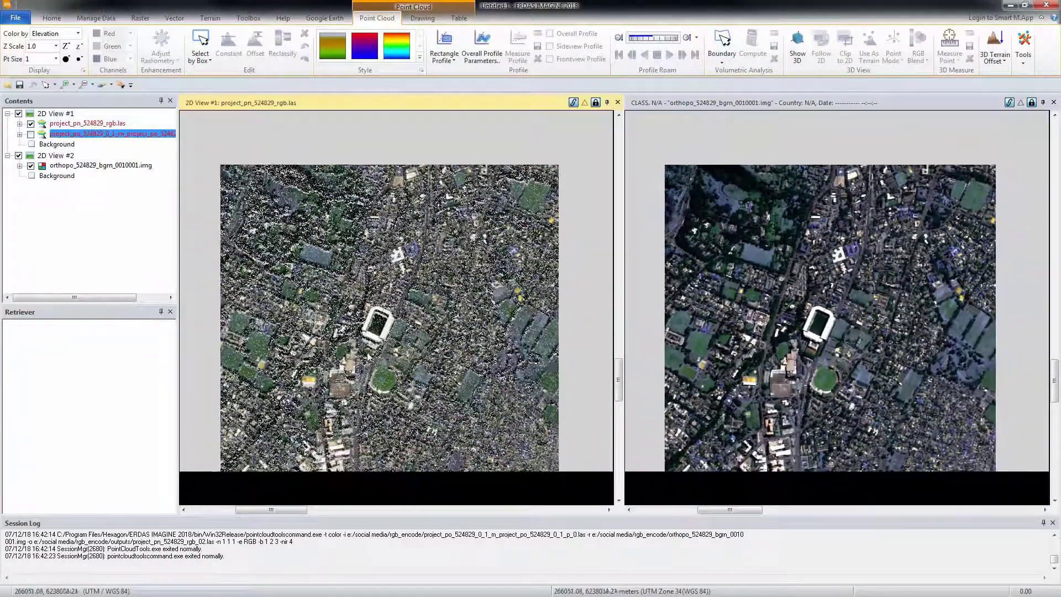
scroll(375, 338, up, 3)
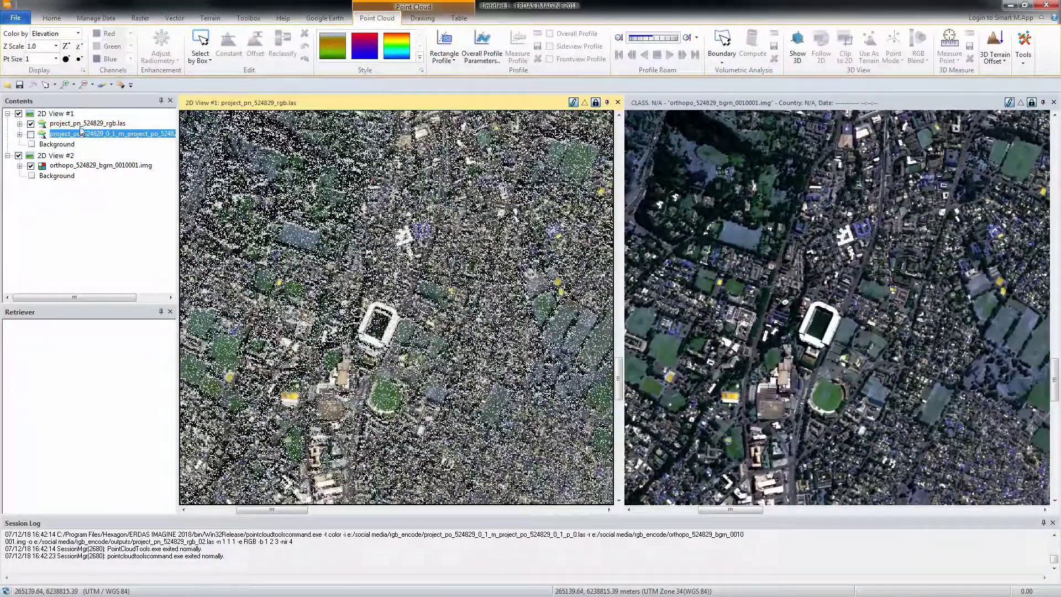
click(86, 124)
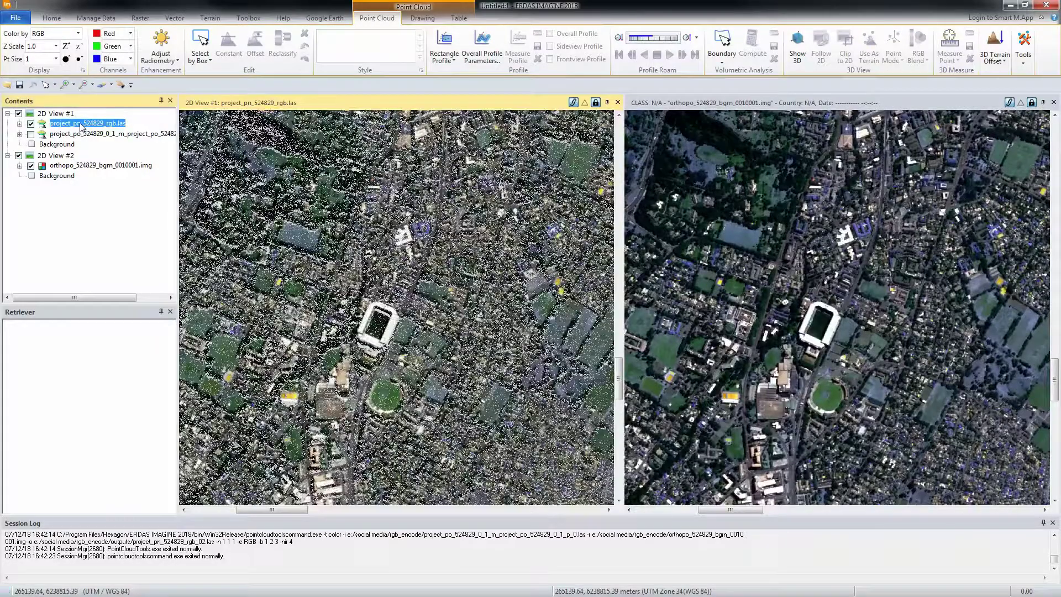
click(67, 60)
click(67, 59)
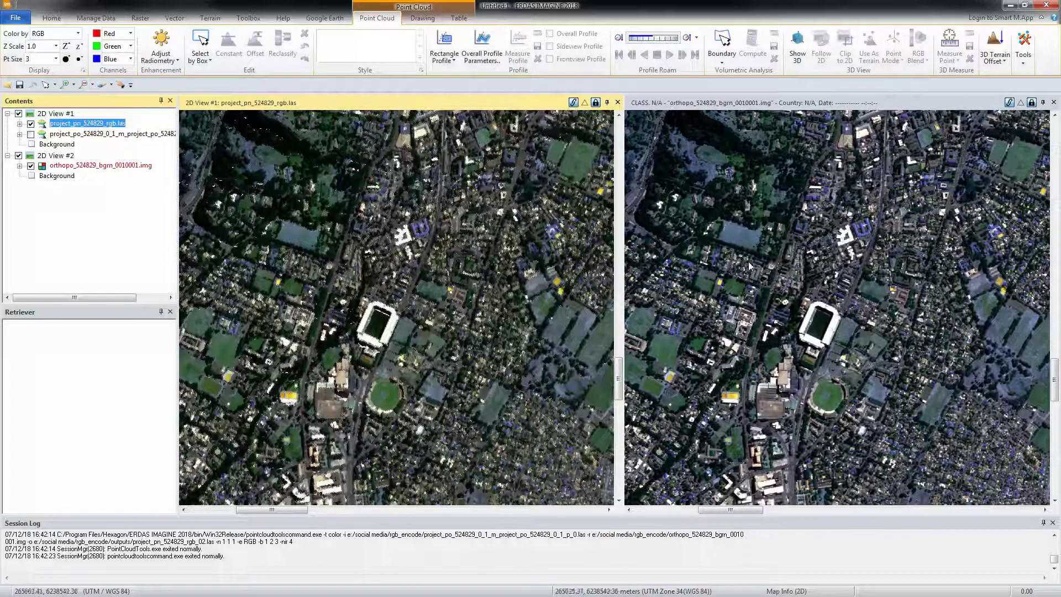
click(79, 33)
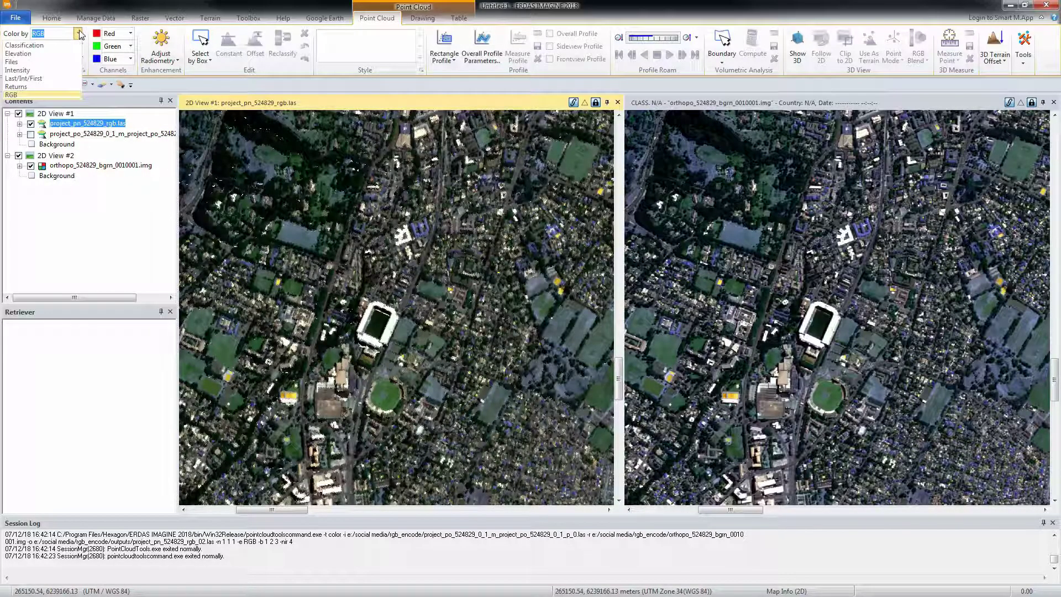